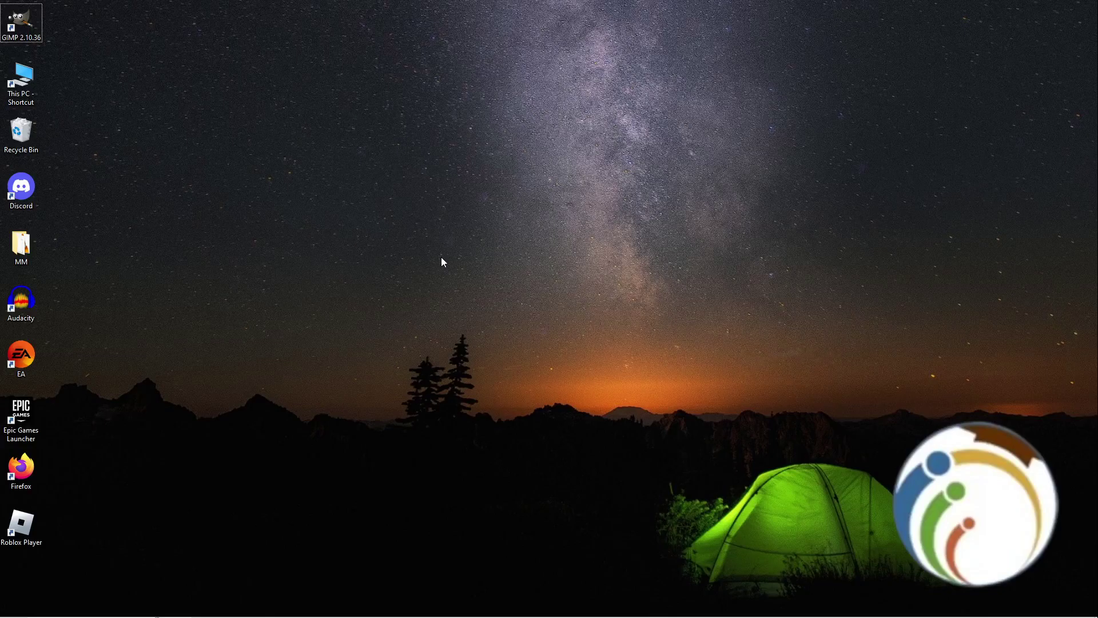
- Create a new desktop folder named "New folder" from the desktop context menu
right_click(438, 225)
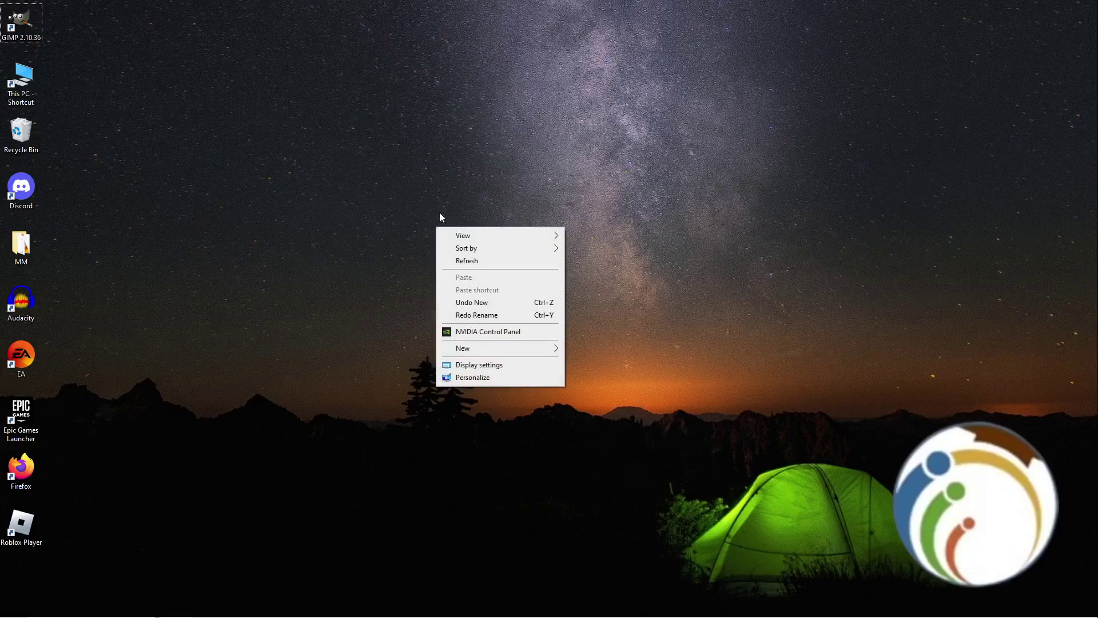
mouse_move(497, 347)
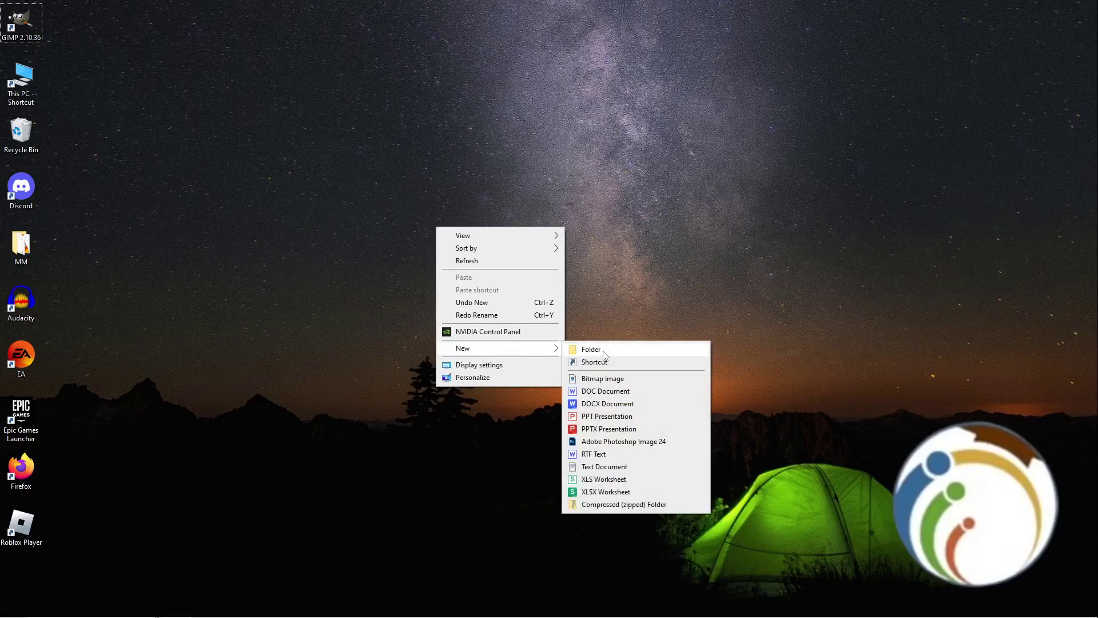
click(603, 352)
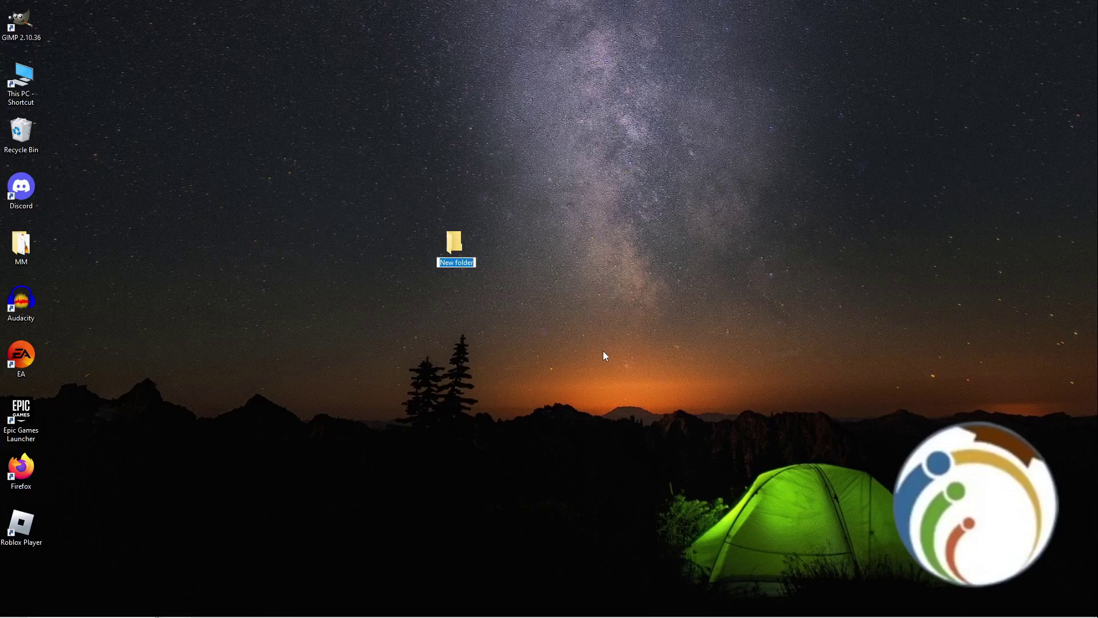
text(GGTT)
- Commit "GGTT" as the new folder's name
key(Return)
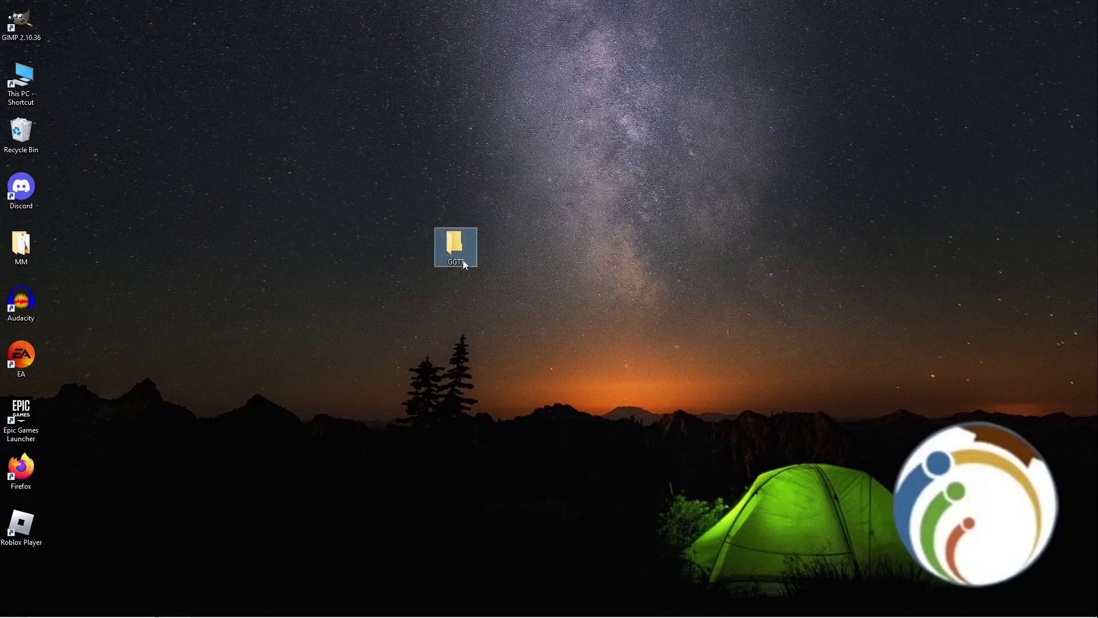
- Choose Undo Rename from the desktop context menu to revert the GGTT rename
right_click(455, 266)
right_click(327, 237)
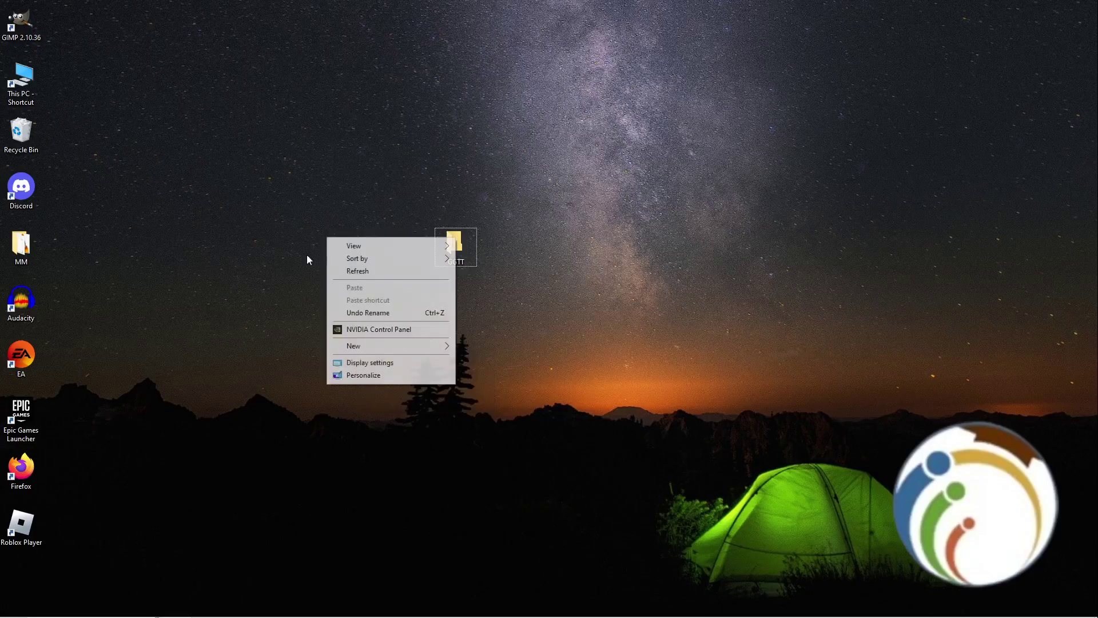
right_click(283, 254)
right_click(262, 220)
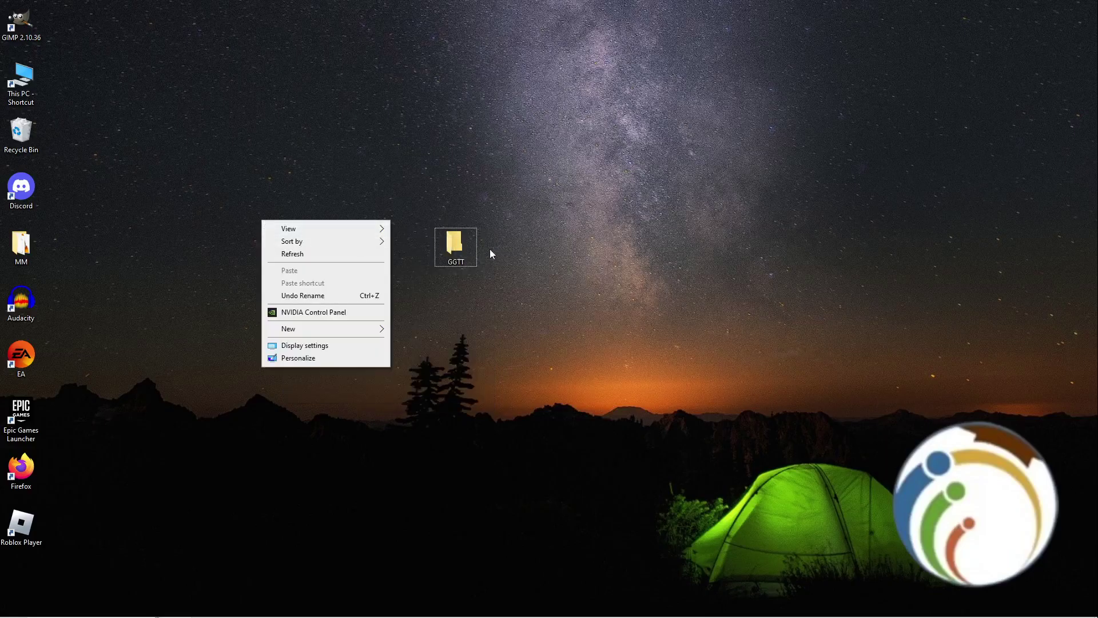
click(322, 196)
right_click(314, 215)
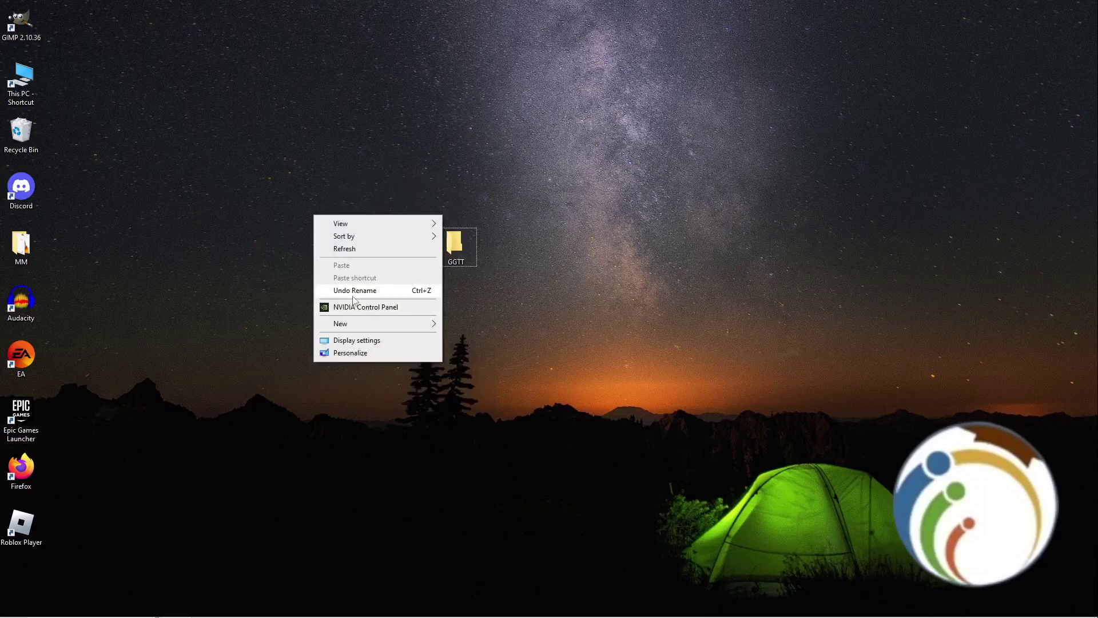
click(353, 292)
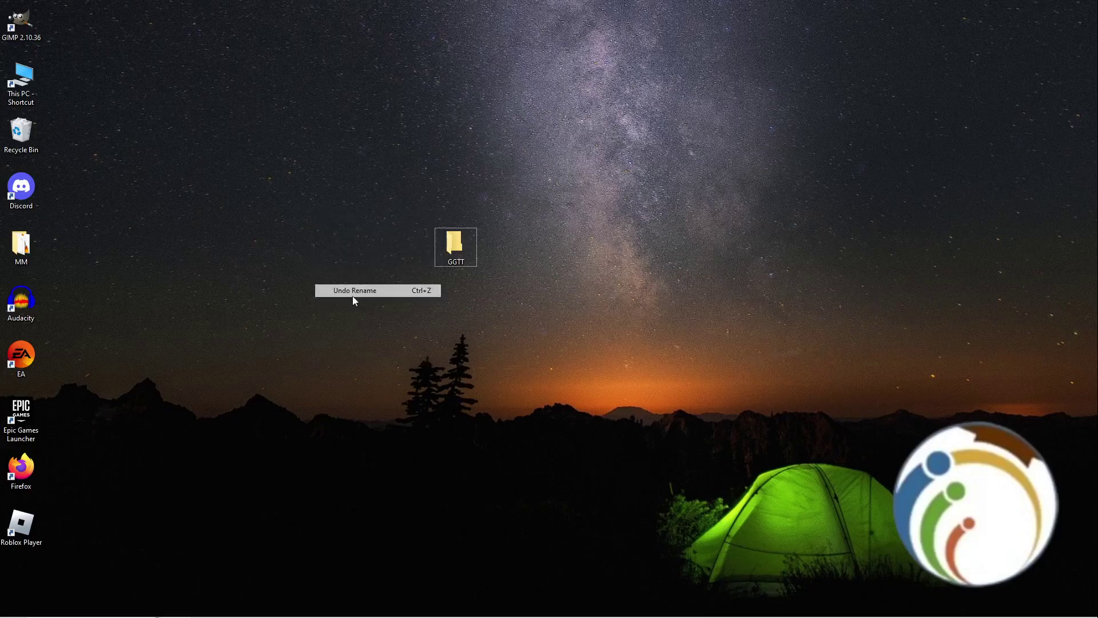